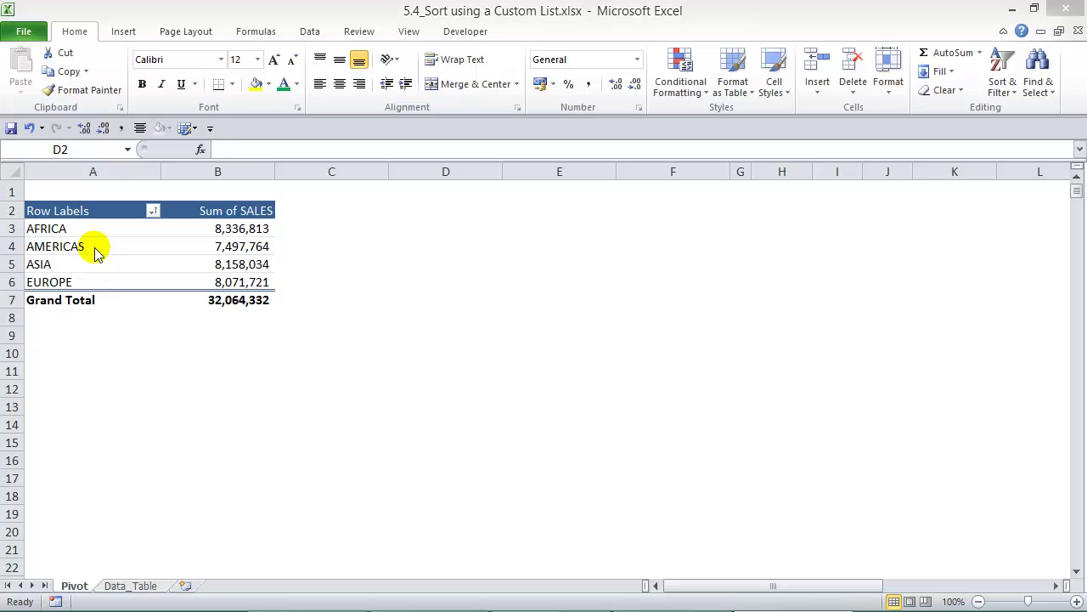
Paste the AMERICAS and EUROPE pivot labels as values into D2 and D3.
{"action": "left_click", "coordinate": [454, 214]}
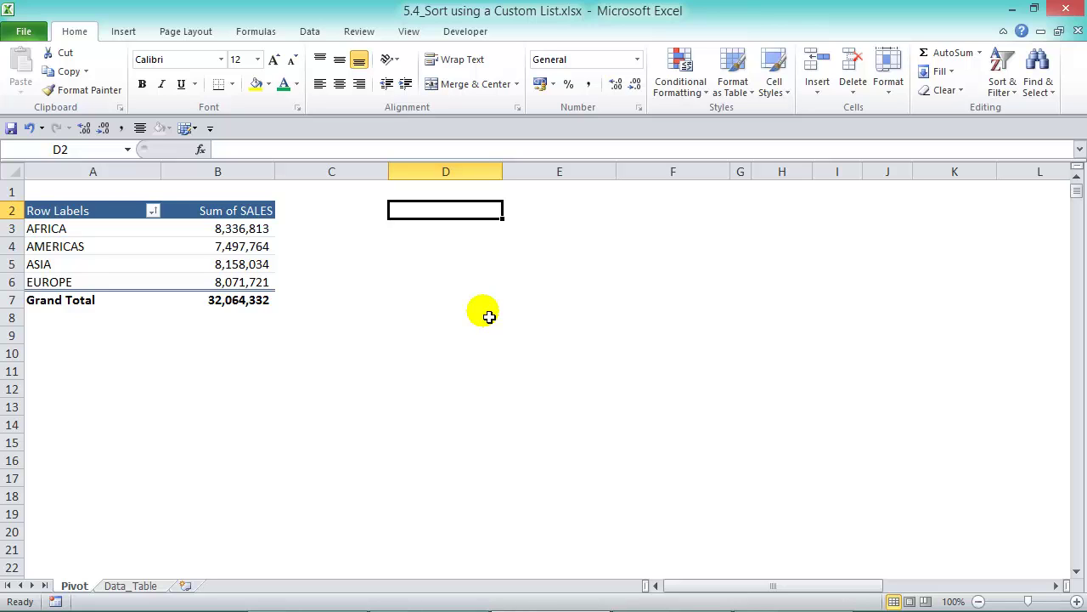
{"action": "right_click", "coordinate": [75, 247]}
{"action": "left_click", "coordinate": [108, 257]}
{"action": "right_click", "coordinate": [400, 210]}
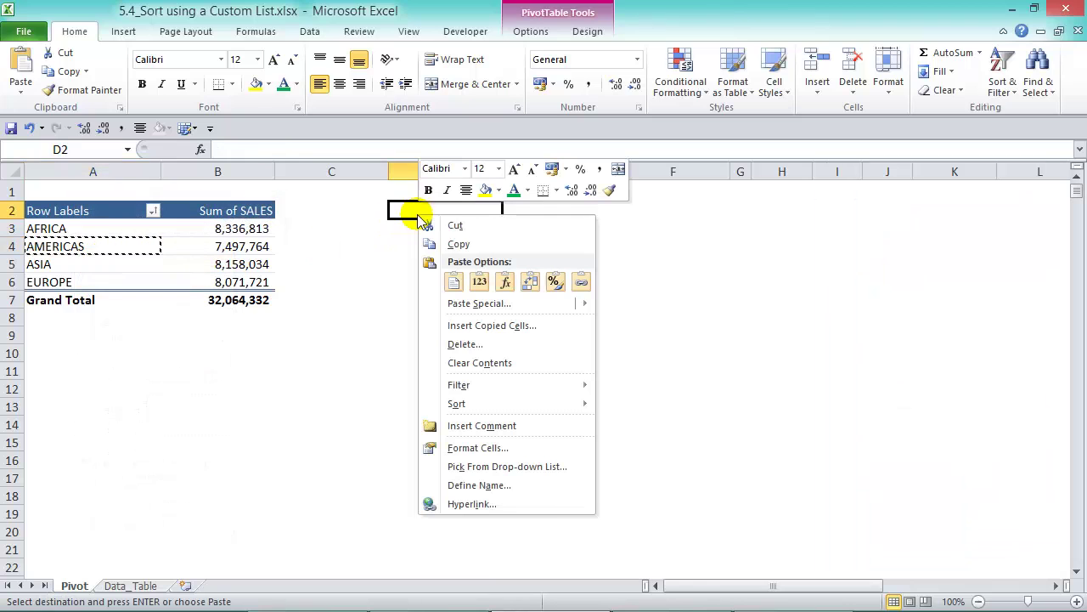
{"action": "left_click", "coordinate": [491, 277]}
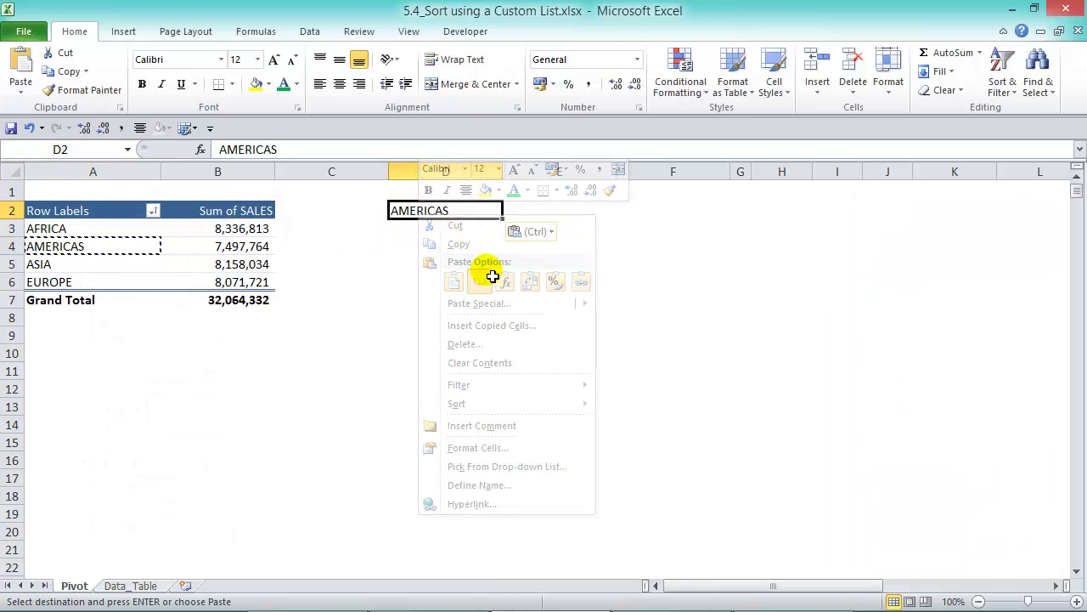
{"action": "right_click", "coordinate": [69, 283]}
{"action": "left_click", "coordinate": [112, 292]}
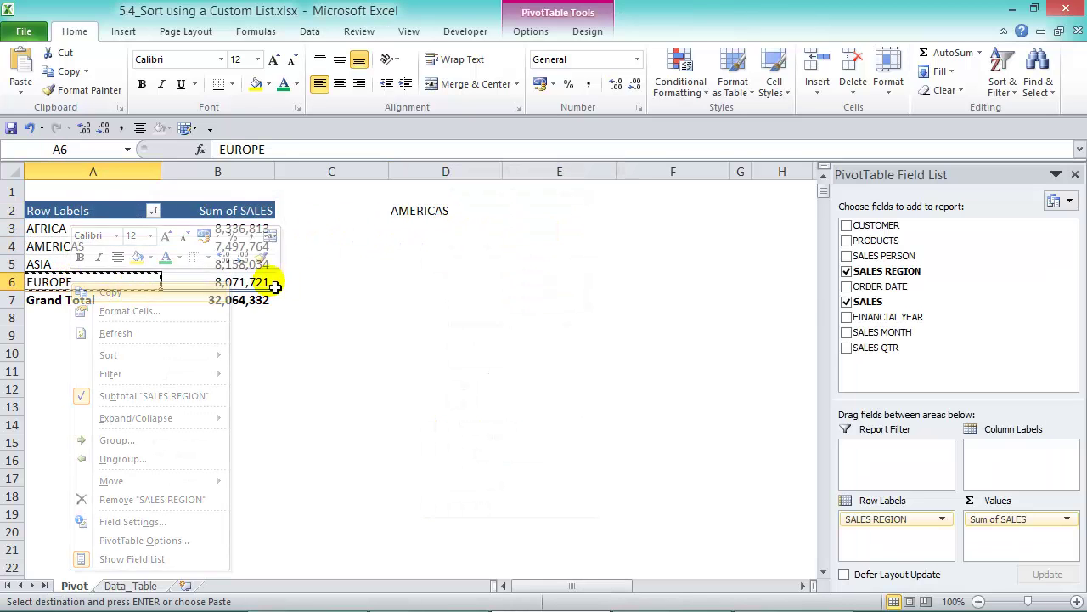
{"action": "right_click", "coordinate": [423, 227]}
{"action": "left_click", "coordinate": [484, 291]}
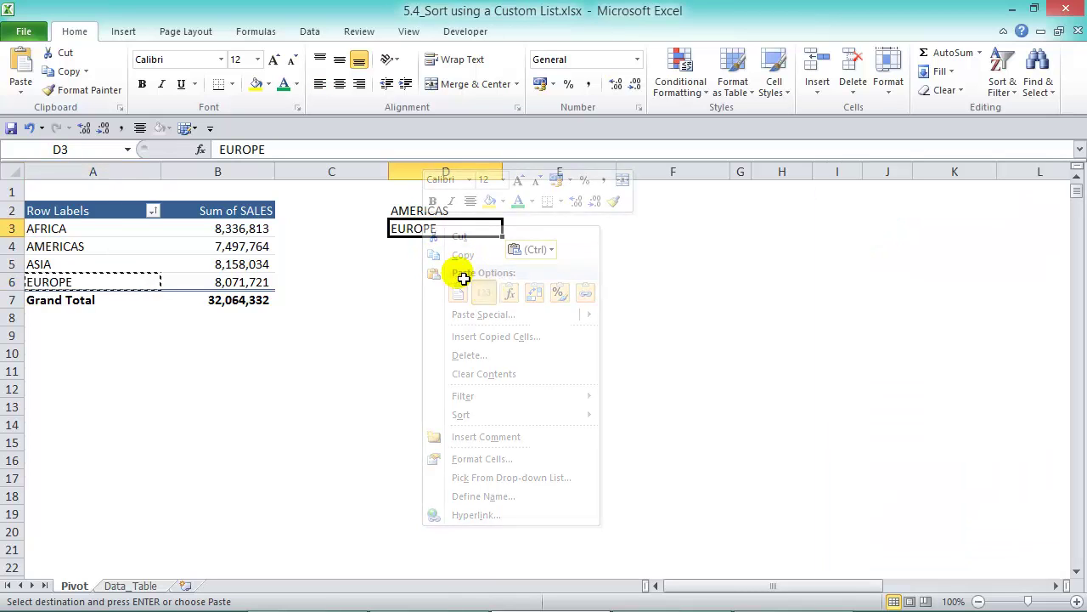
Paste ASIA and AFRICA as values into D4 and D5, then clear the copy marquee.
{"action": "right_click", "coordinate": [71, 263]}
{"action": "left_click", "coordinate": [121, 273]}
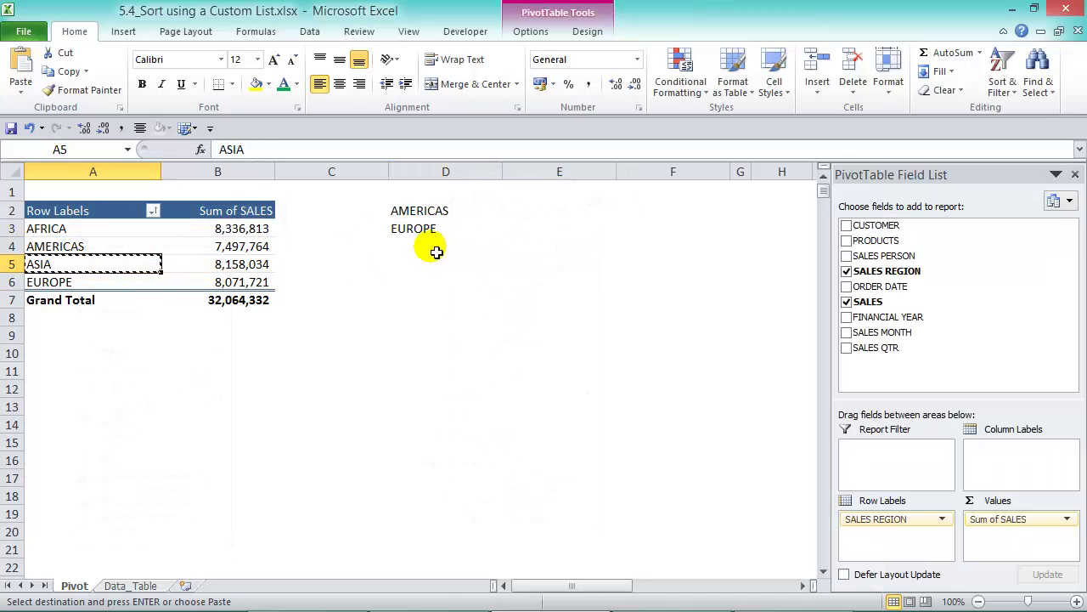
{"action": "right_click", "coordinate": [425, 246]}
{"action": "left_click", "coordinate": [489, 312]}
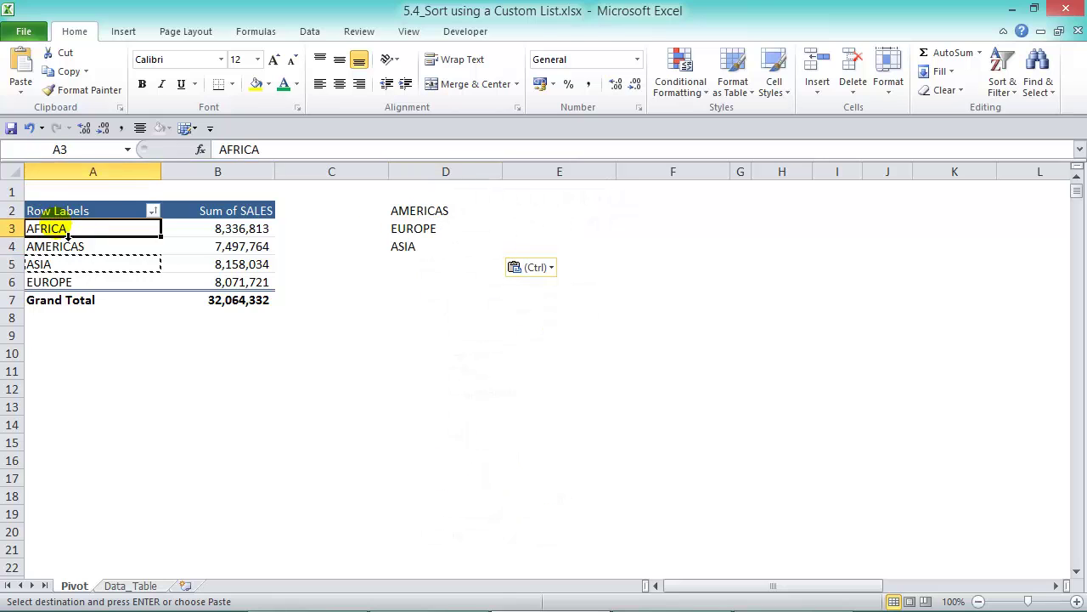
{"action": "right_click", "coordinate": [56, 228]}
{"action": "left_click", "coordinate": [98, 234]}
{"action": "right_click", "coordinate": [413, 264]}
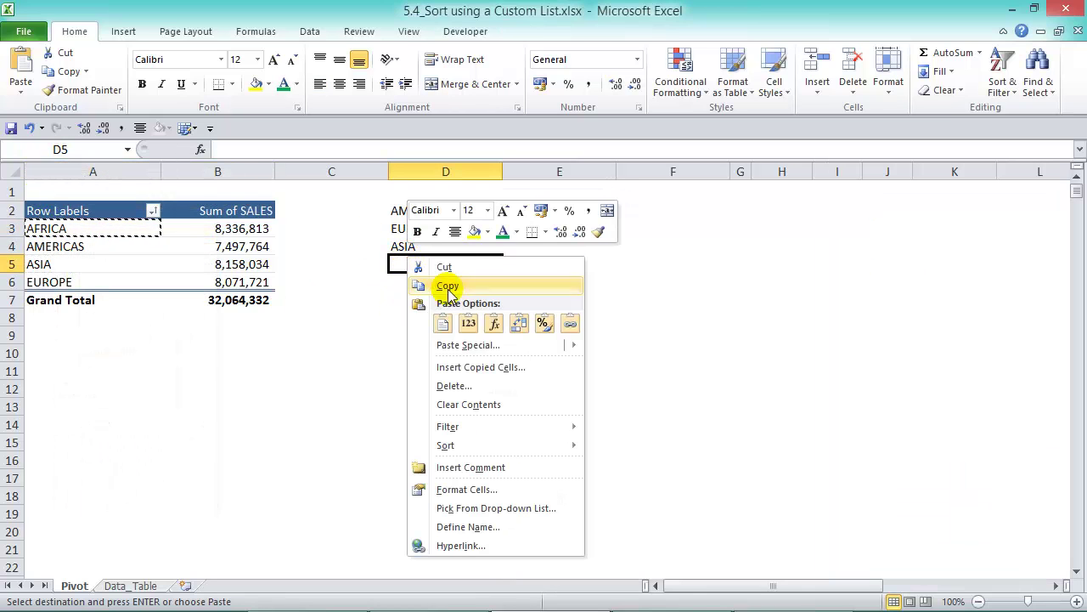
{"action": "left_click", "coordinate": [489, 328]}
{"action": "left_click_drag", "start_coordinate": [424, 209], "coordinate": [433, 265]}
{"action": "left_click", "coordinate": [444, 302]}
{"action": "key", "text": "Escape"}
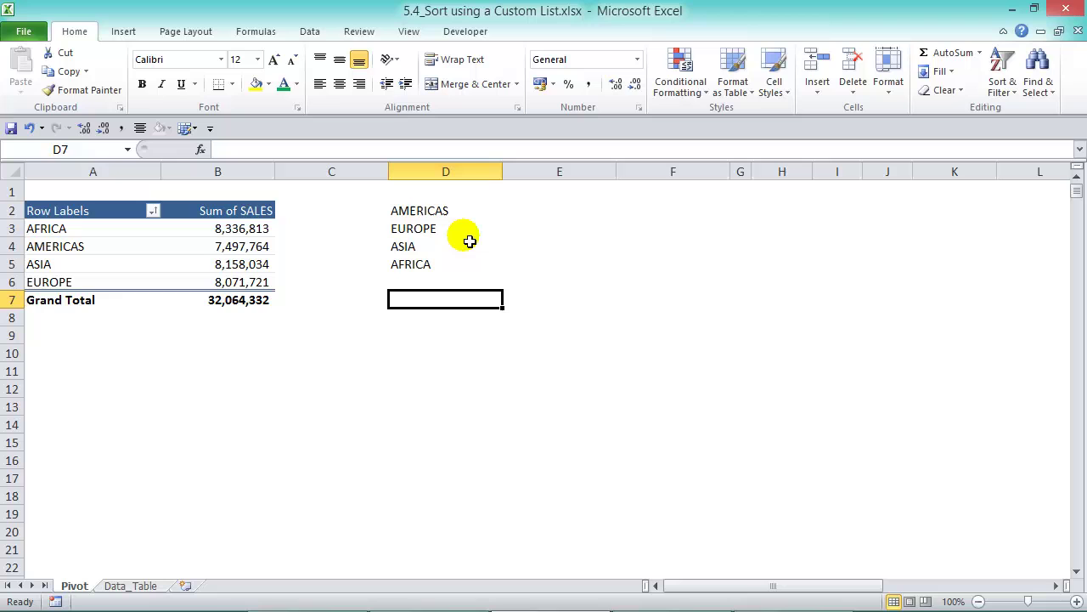
Open Excel Options, switch to Advanced, and scroll down to Edit Custom Lists.
{"action": "left_click", "coordinate": [38, 35]}
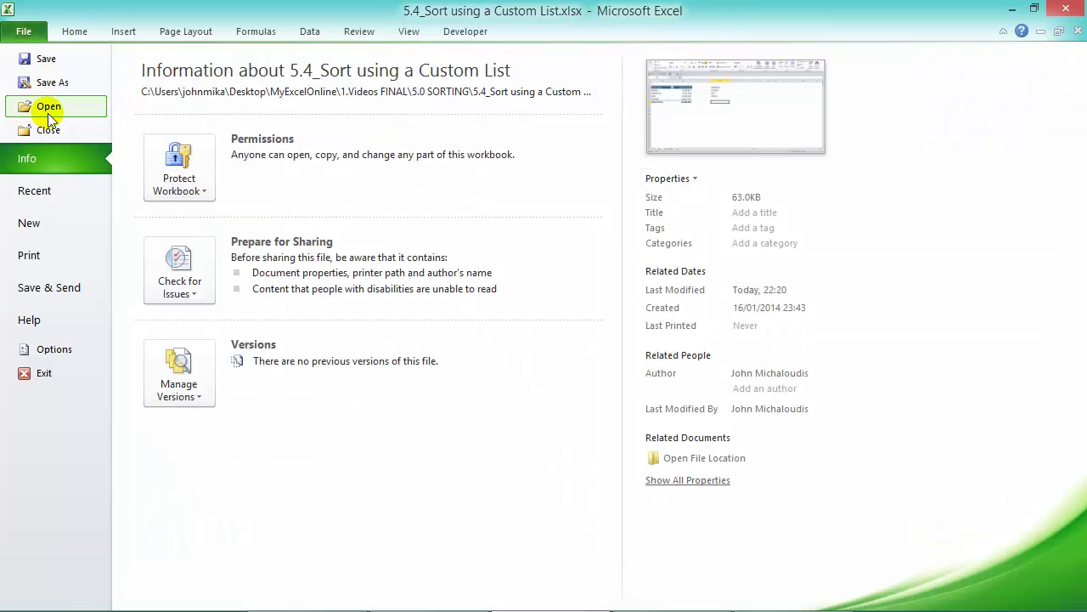
{"action": "left_click", "coordinate": [84, 352]}
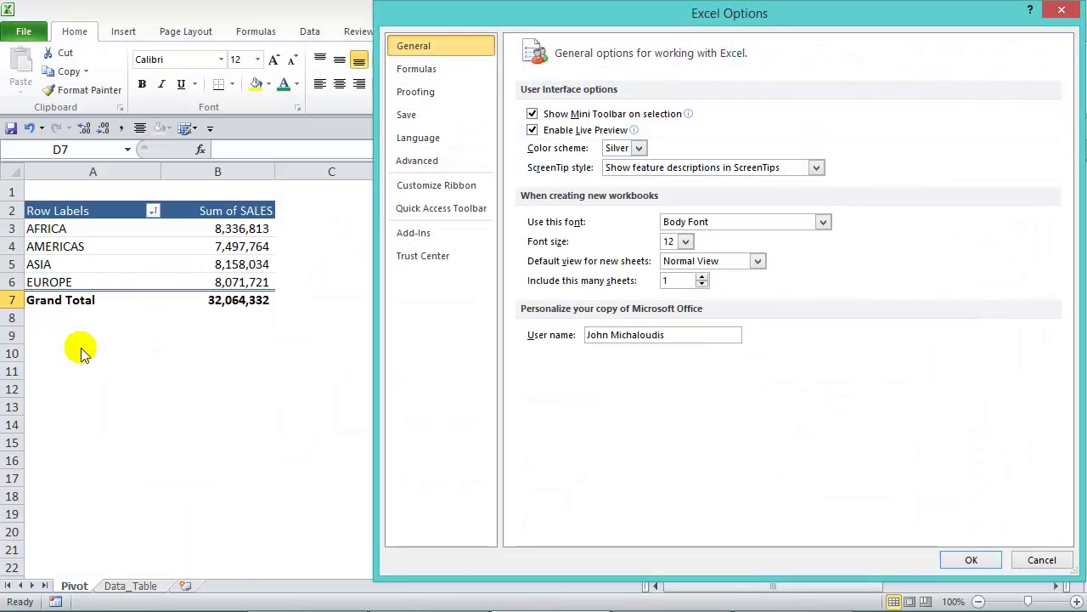
{"action": "left_click_drag", "start_coordinate": [652, 19], "coordinate": [496, 19]}
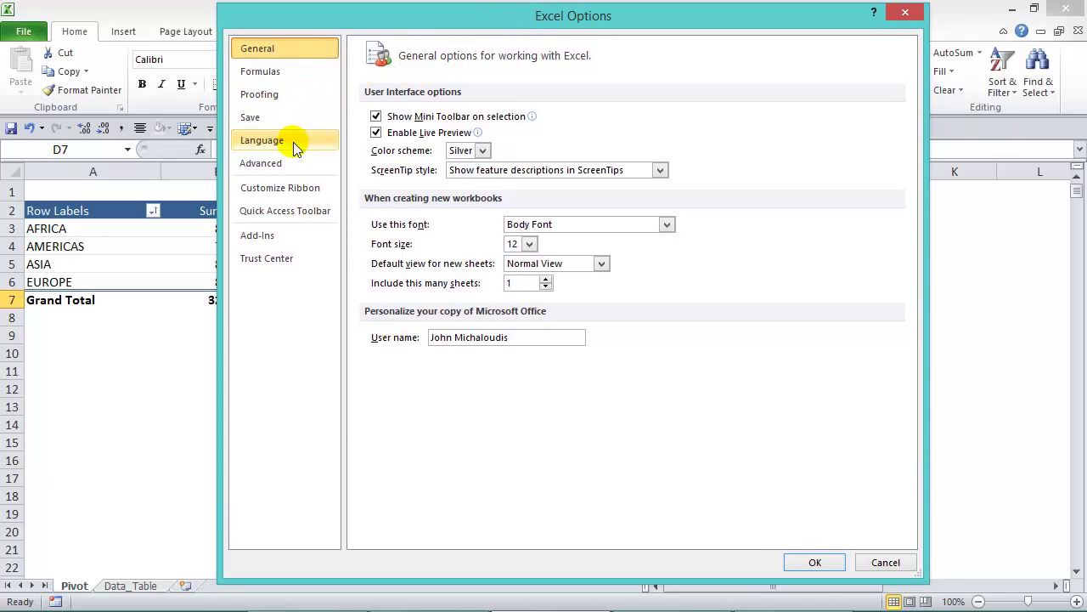
{"action": "left_click", "coordinate": [307, 166]}
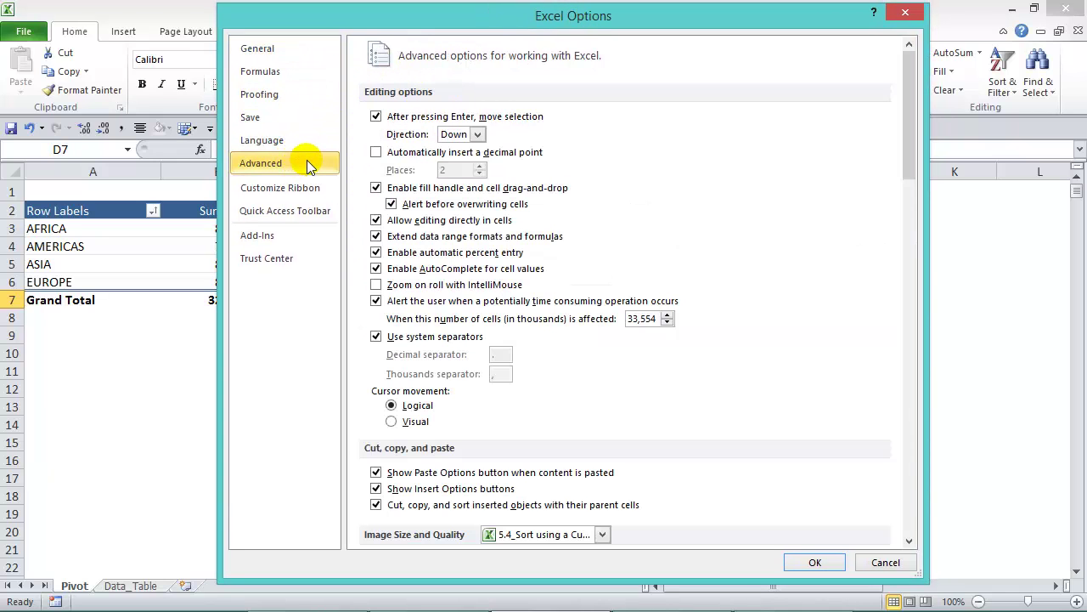
{"action": "left_click_drag", "start_coordinate": [909, 58], "coordinate": [910, 466]}
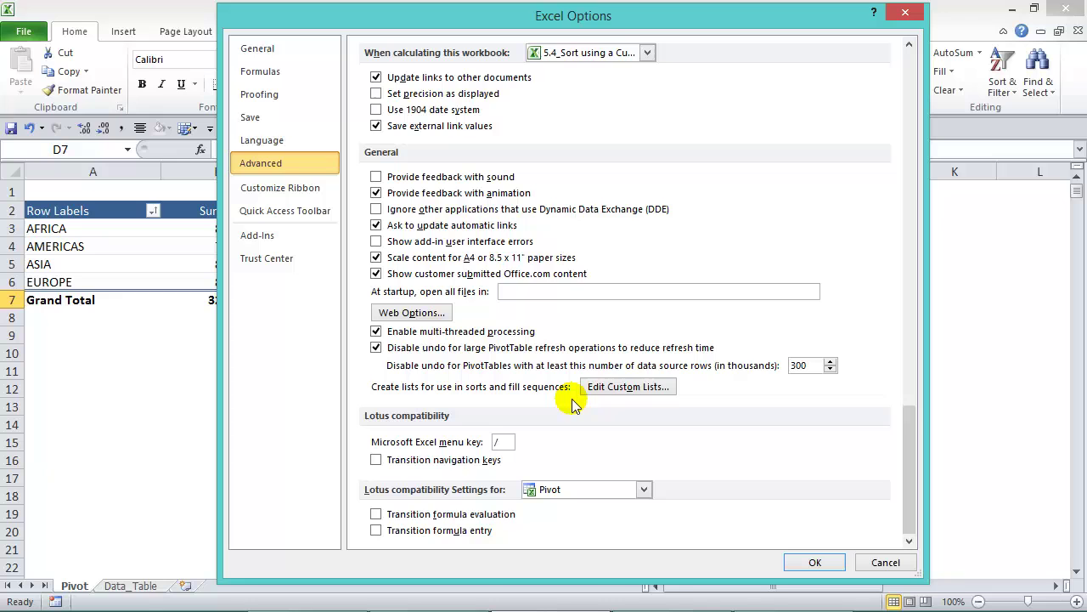
Import $D$2:$D$5 as the custom list AMERICAS, EUROPE, ASIA, AFRICA and confirm.
{"action": "left_click", "coordinate": [669, 387]}
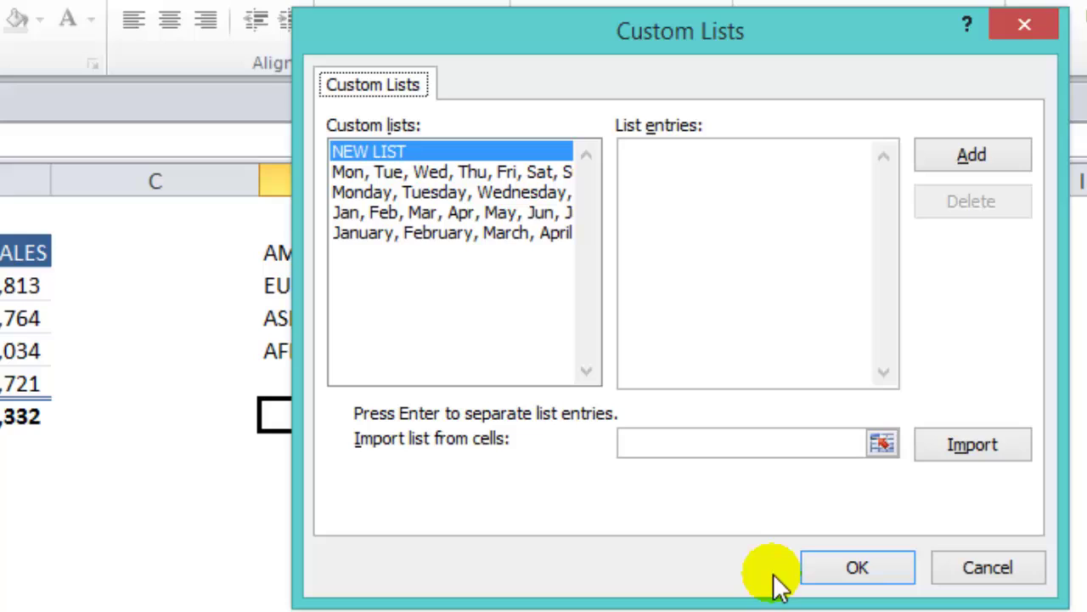
{"action": "left_click", "coordinate": [881, 448]}
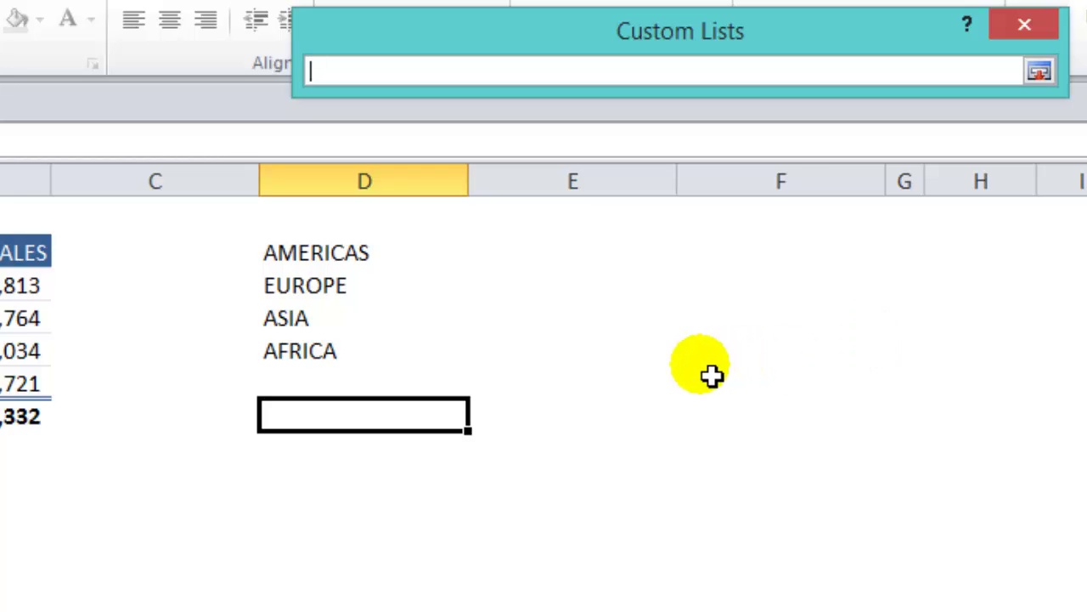
{"action": "left_click_drag", "start_coordinate": [328, 255], "coordinate": [347, 349]}
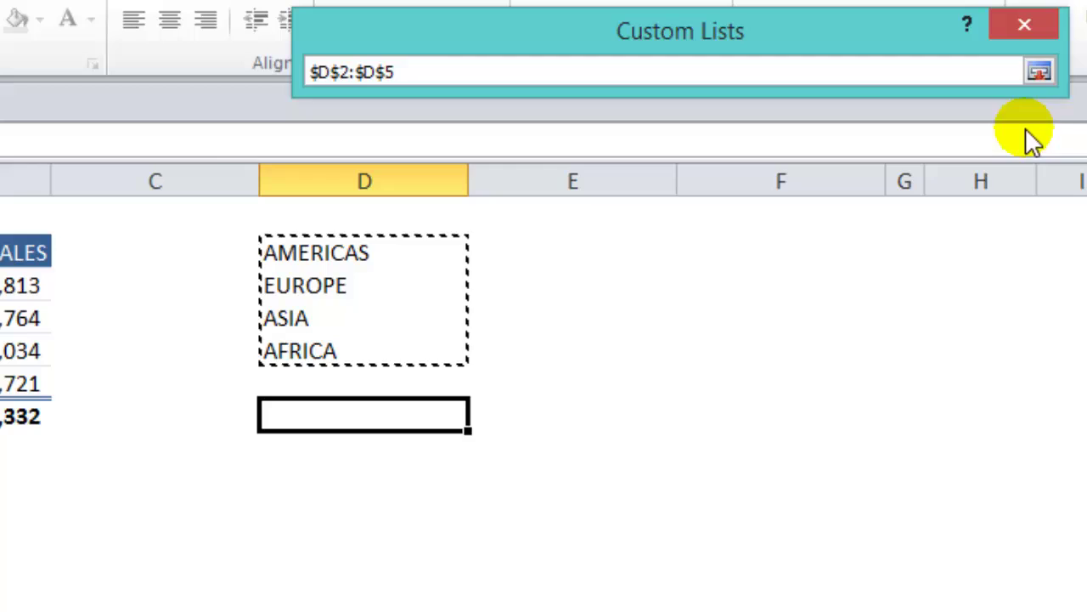
{"action": "left_click", "coordinate": [1041, 72]}
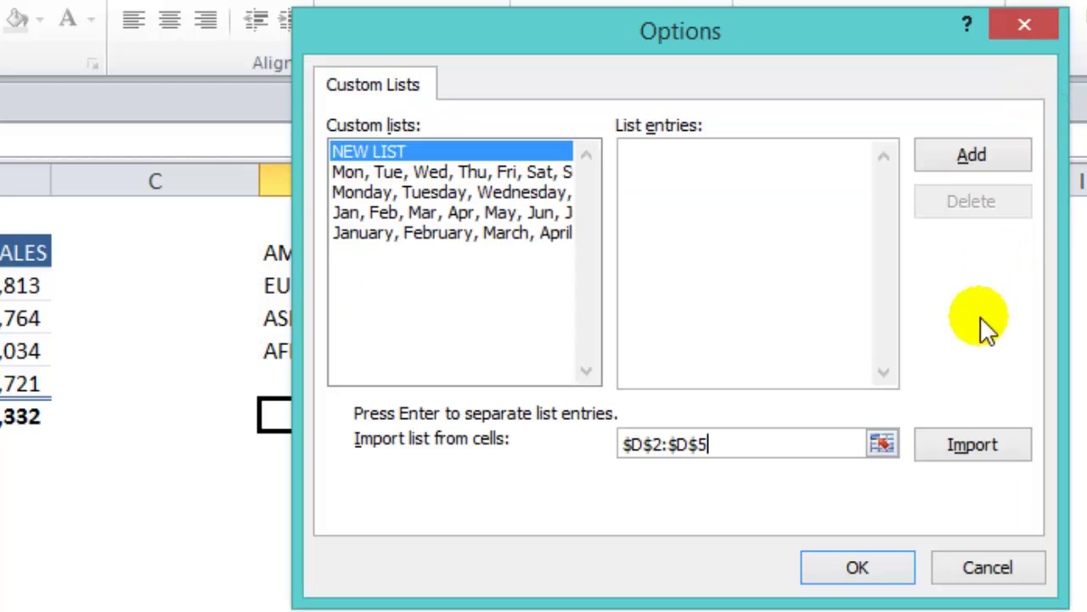
{"action": "left_click", "coordinate": [960, 445]}
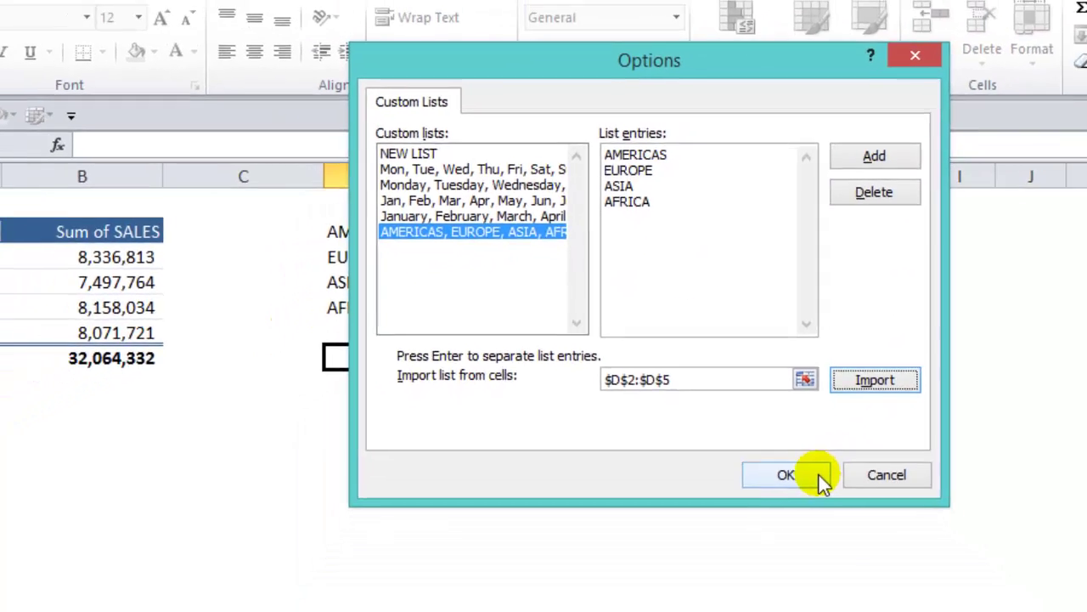
{"action": "left_click", "coordinate": [818, 474]}
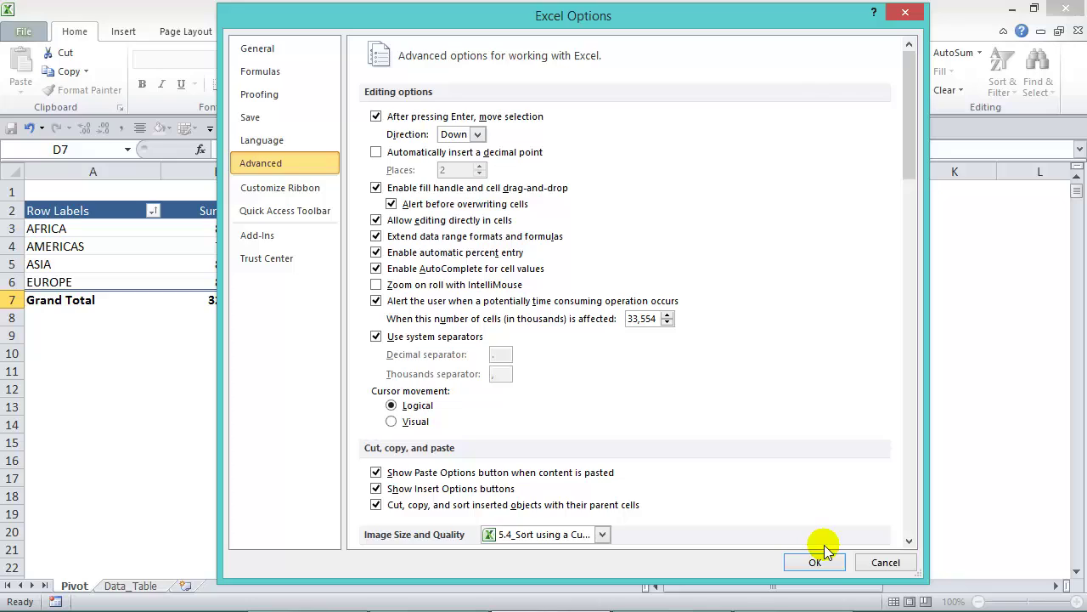
Close Excel Options and refresh the pivot table.
{"action": "left_click", "coordinate": [816, 563]}
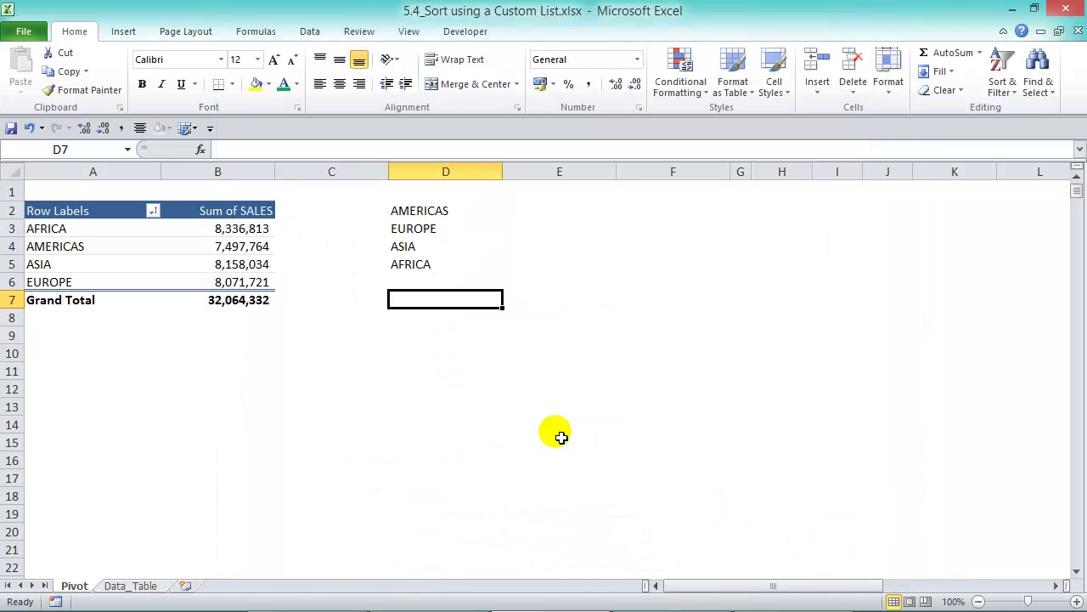
{"action": "right_click", "coordinate": [72, 230]}
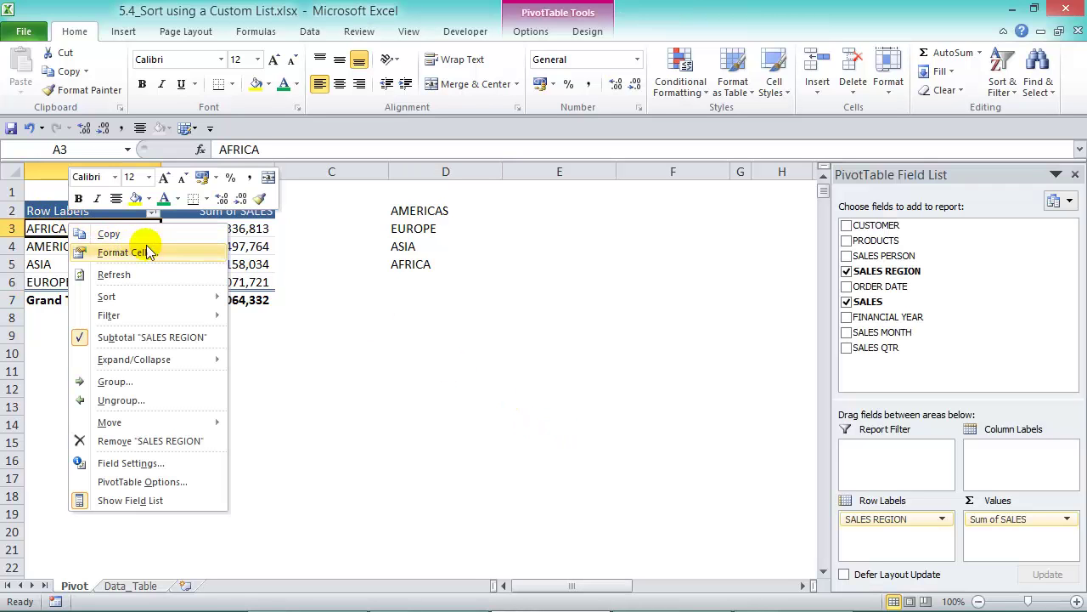
{"action": "left_click", "coordinate": [114, 275]}
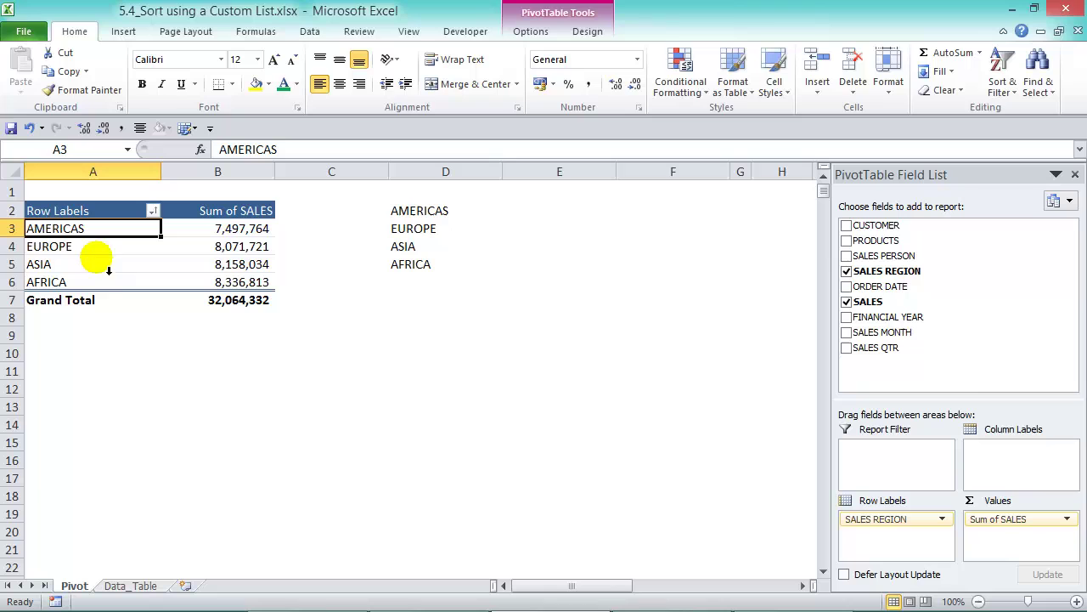
Sort the pivot's regions A to Z so they follow the custom list order.
{"action": "right_click", "coordinate": [111, 230]}
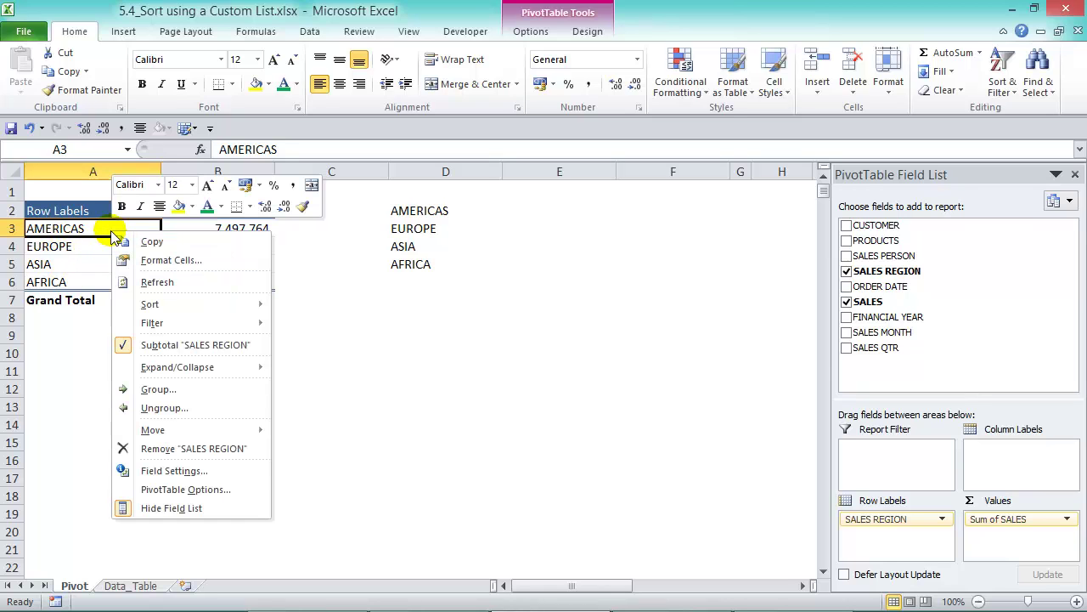
{"action": "mouse_move", "coordinate": [196, 311]}
{"action": "left_click", "coordinate": [324, 306]}
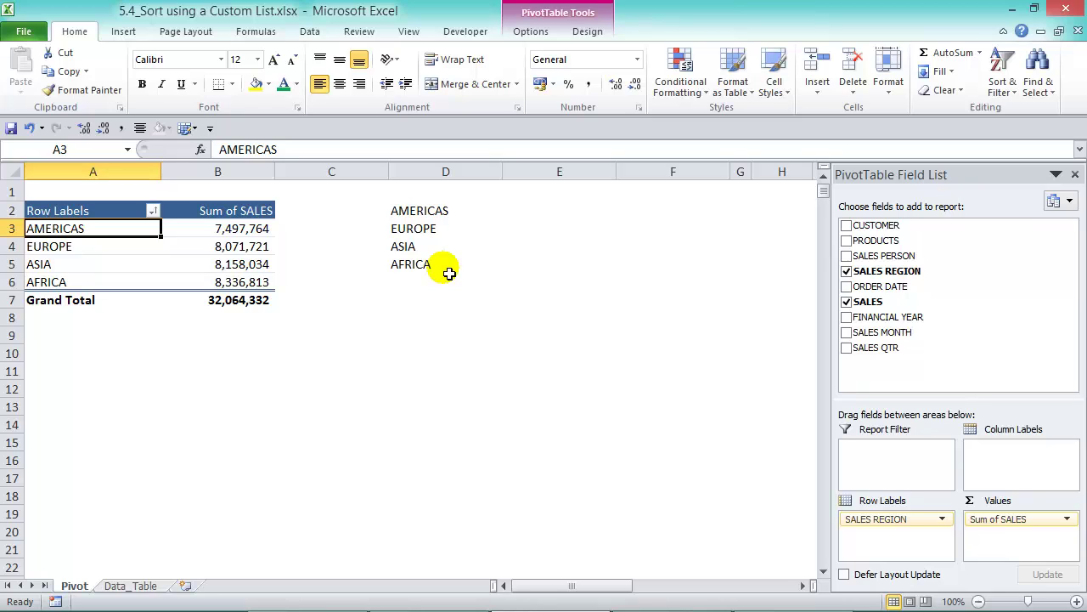
{"action": "right_click", "coordinate": [122, 229]}
{"action": "mouse_move", "coordinate": [201, 301]}
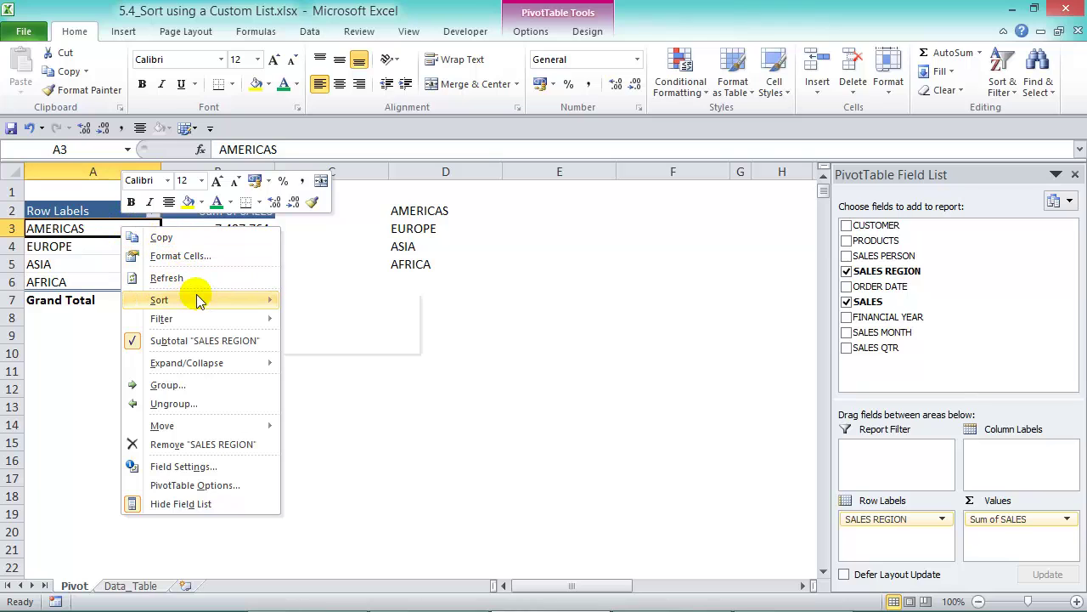
{"action": "left_click", "coordinate": [382, 343]}
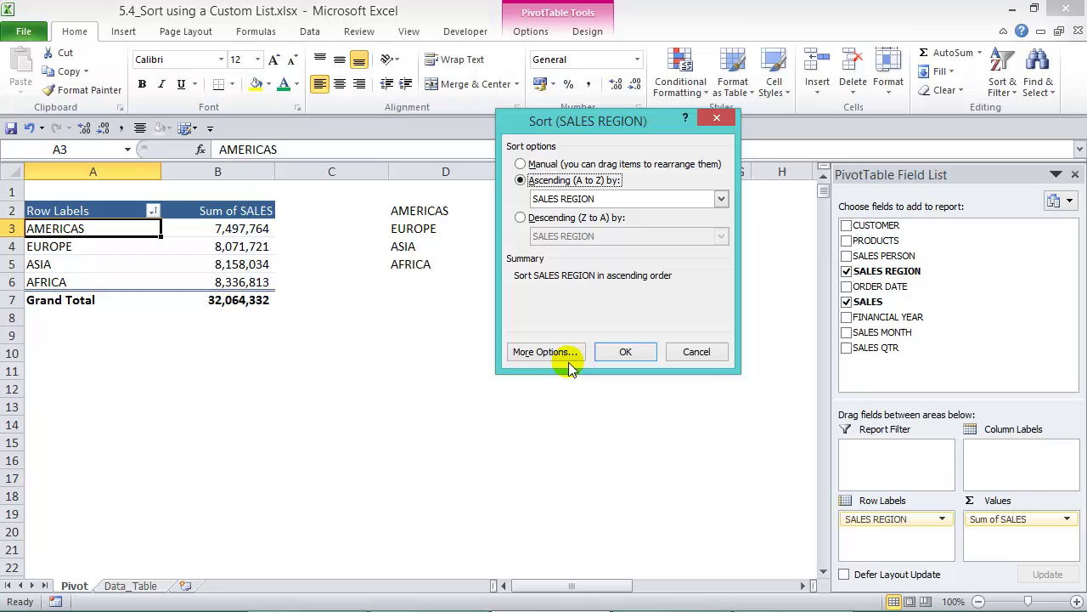
{"action": "left_click", "coordinate": [574, 359]}
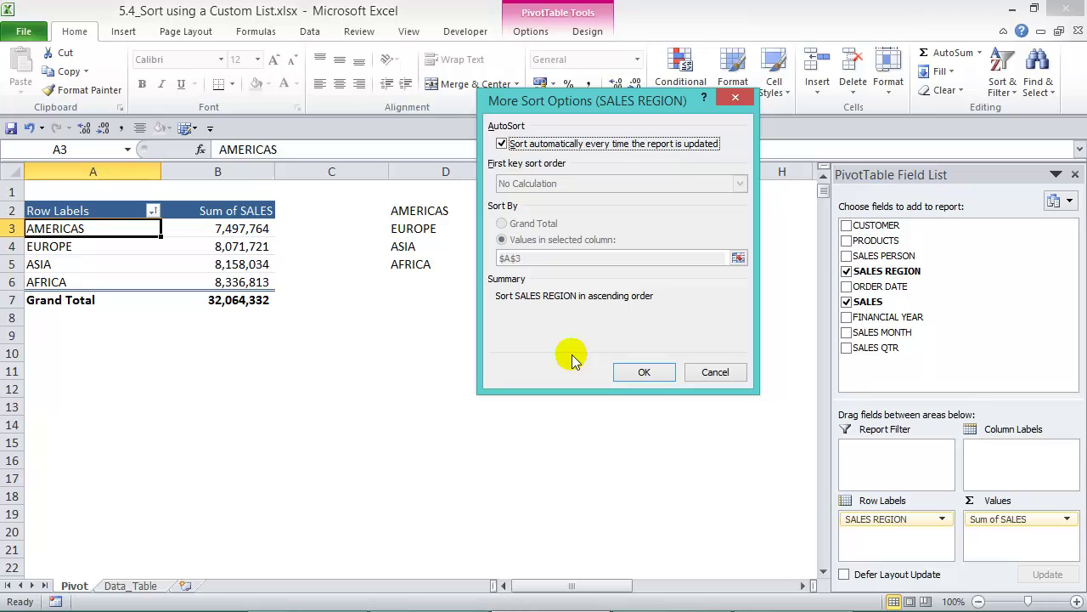
{"action": "left_click", "coordinate": [502, 144]}
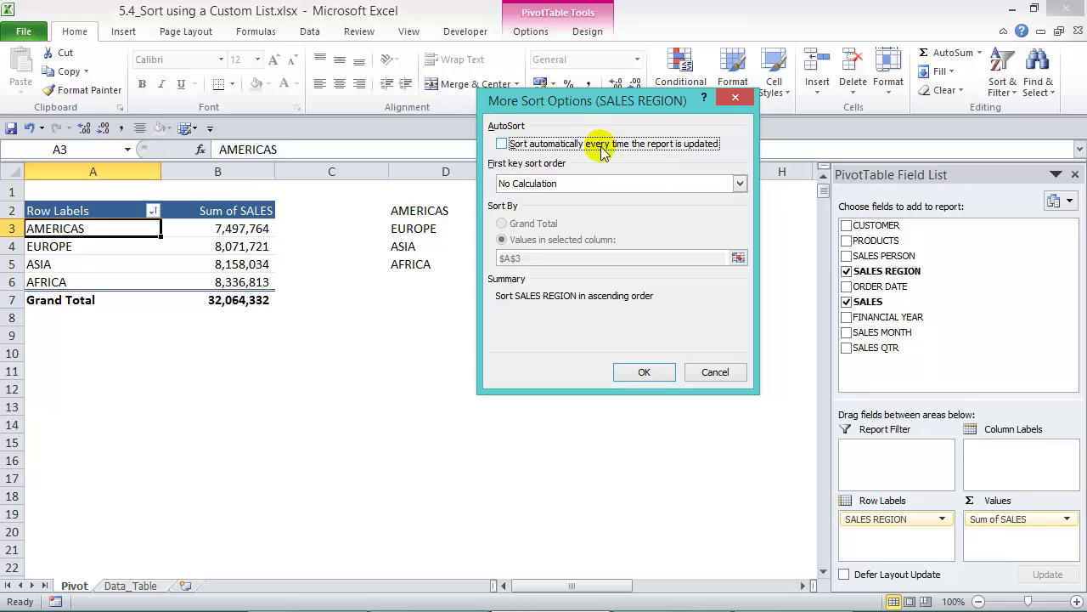
{"action": "left_click", "coordinate": [502, 145]}
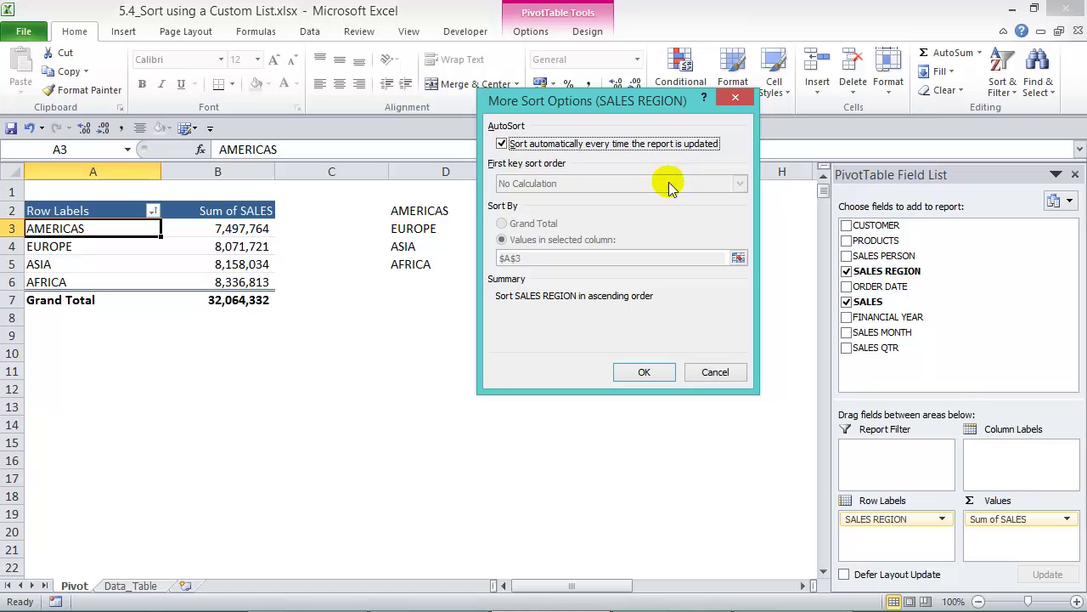
{"action": "left_click", "coordinate": [667, 374]}
{"action": "left_click", "coordinate": [651, 351]}
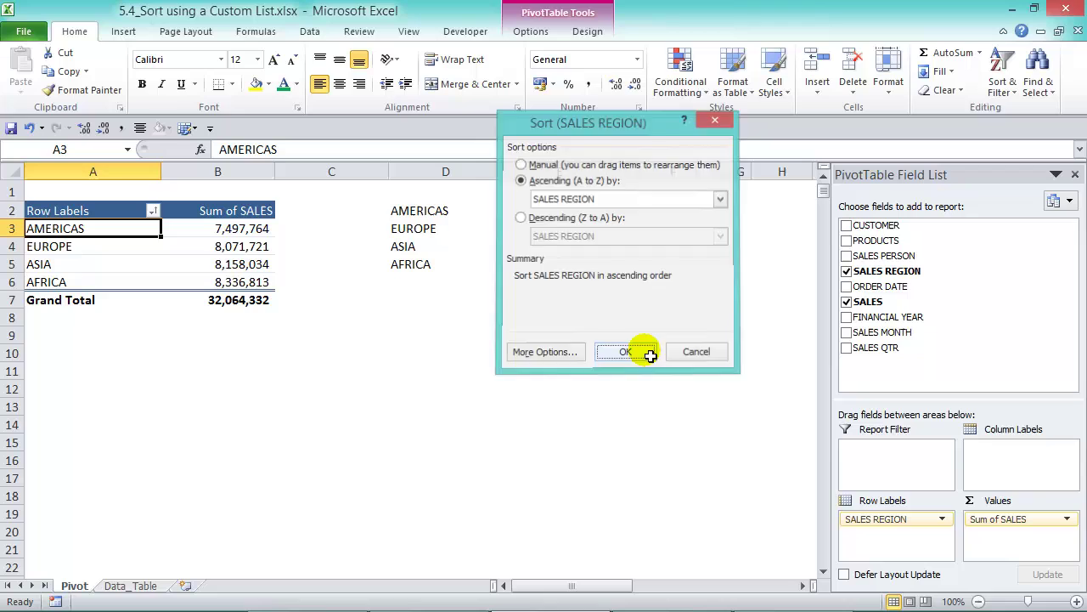